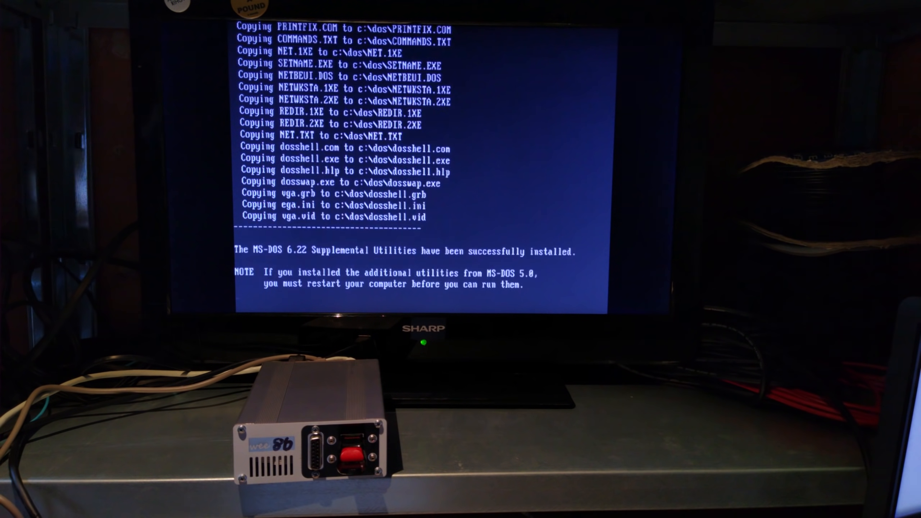
# Step: Install Microsoft Network Client 3.0 into C:\NET, accepting the welcome screen and default directory
pyautogui.press('Down')
pyautogui.press('Down')
pyautogui.press('Down')
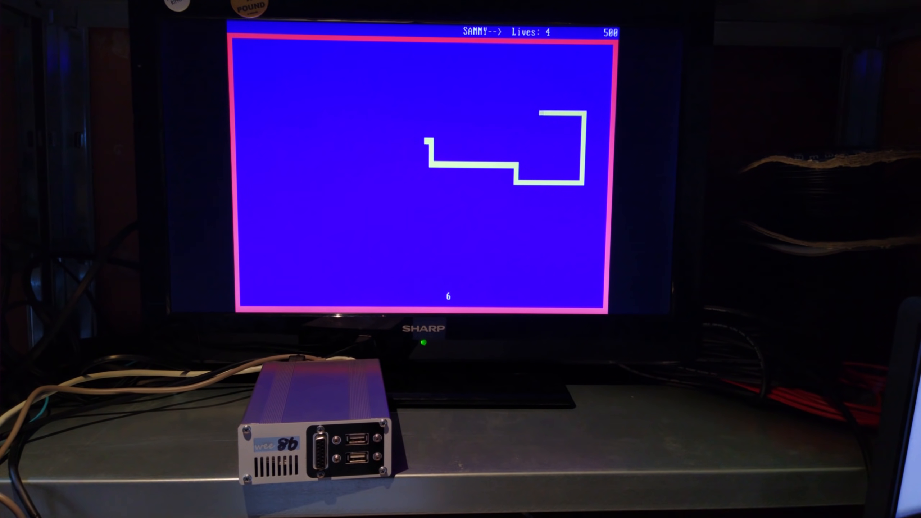
pyautogui.press('Down')
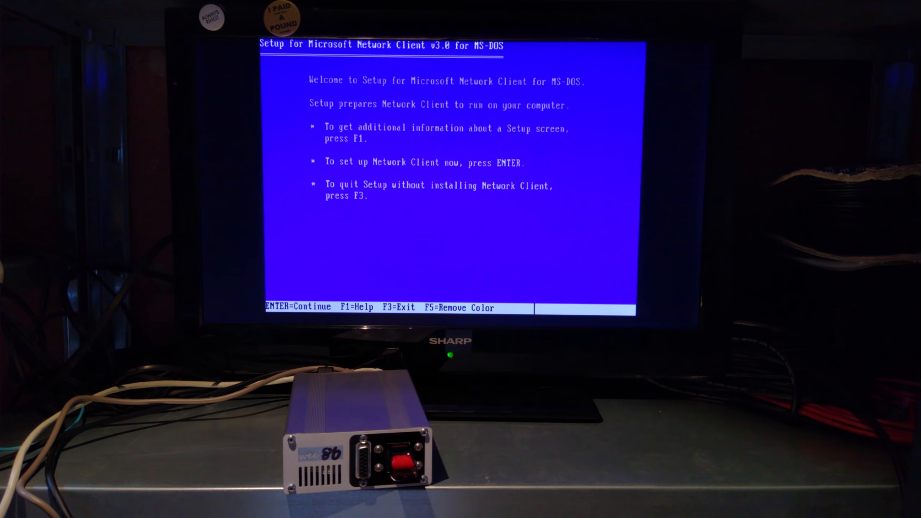
pyautogui.press('Return')
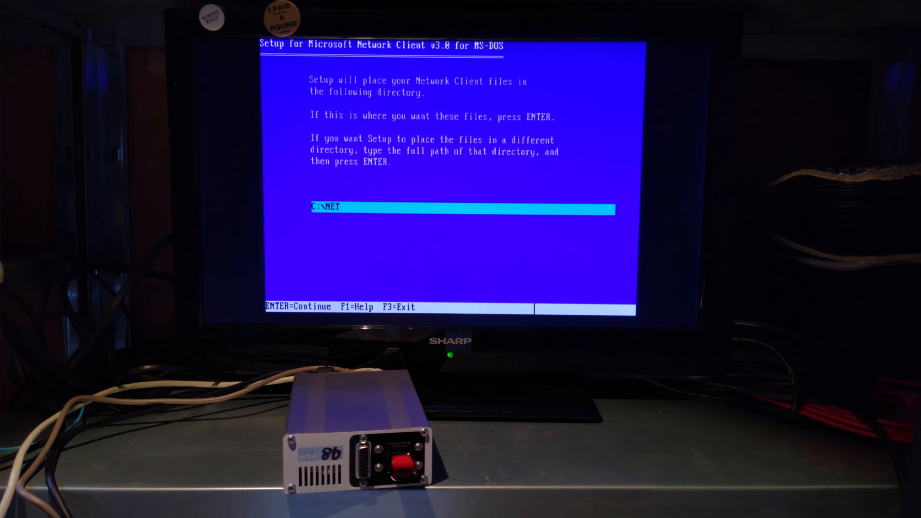
pyautogui.press('Return')
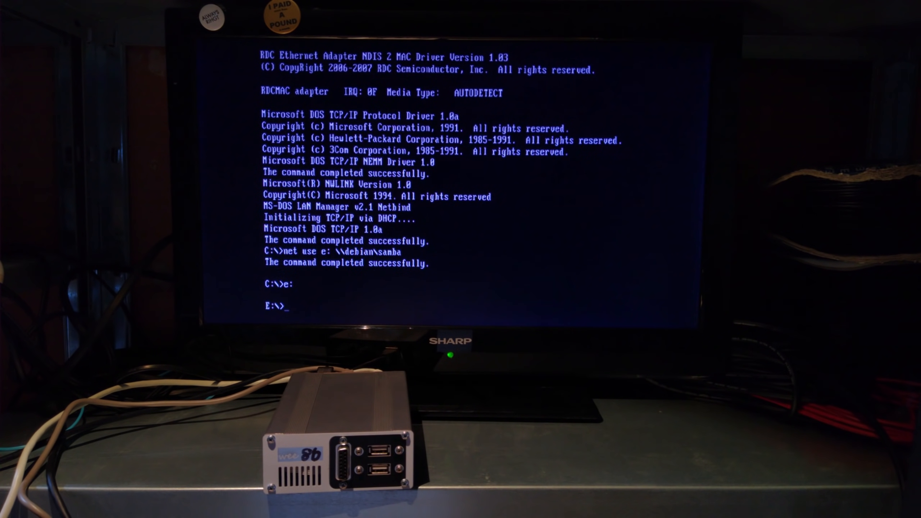
# Step: List the contents of the mapped \\debian\samba drive E:
pyautogui.press('Return')
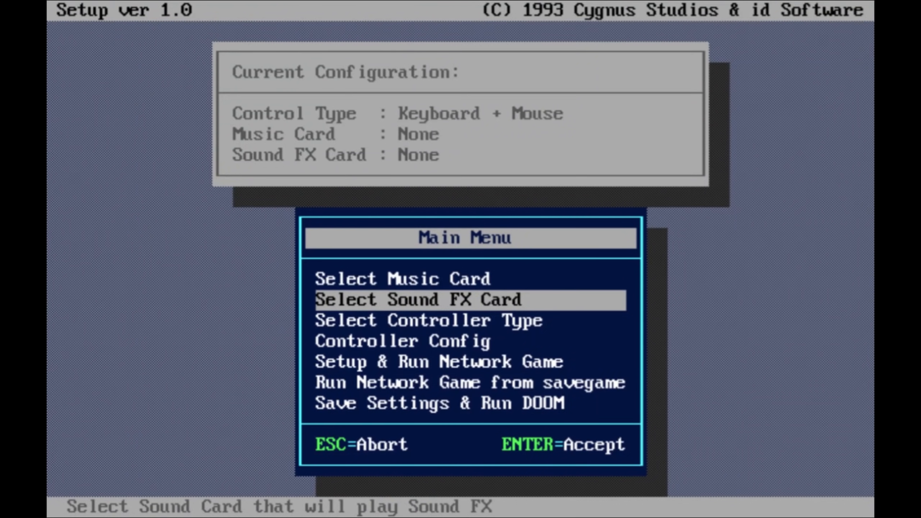
# Step: Select Sound Blaster as the sound effects card in DOOM Setup
pyautogui.press('Up')
pyautogui.press('Down')
pyautogui.press('Return')
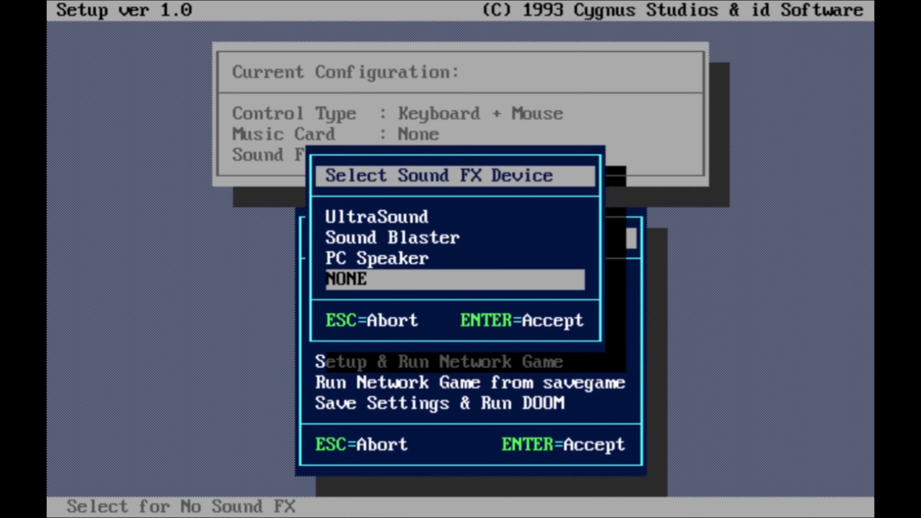
pyautogui.press('Up')
pyautogui.press('Up')
pyautogui.press('Return')
# Step: Choose the music card and accept port 220, IRQ 5, DMA 1 and the MIDI port
pyautogui.press('Up')
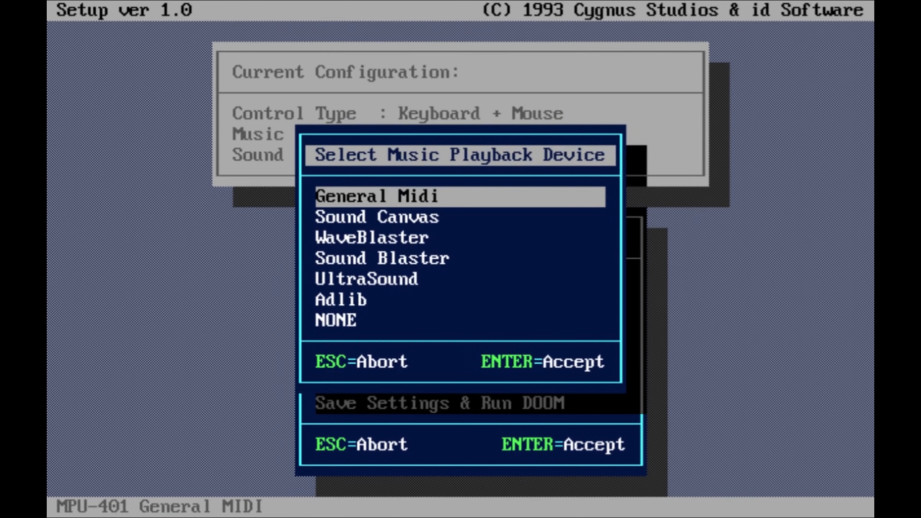
pyautogui.press('Down')
pyautogui.press('Down')
pyautogui.press('Down')
pyautogui.press('Down')
pyautogui.press('Down')
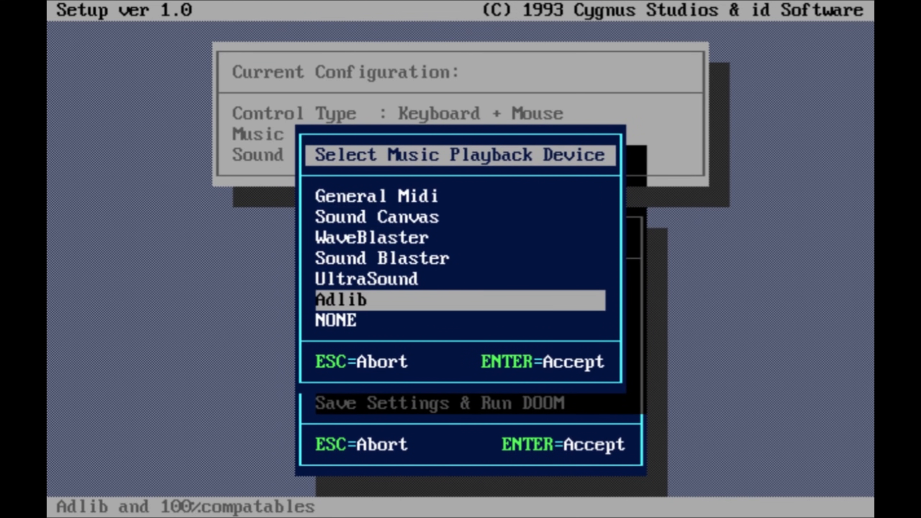
pyautogui.press('Return')
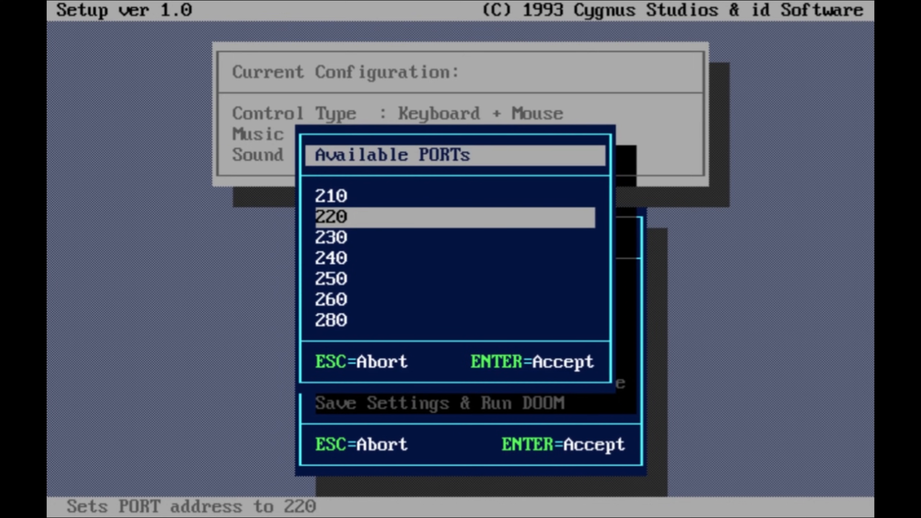
pyautogui.press('Return')
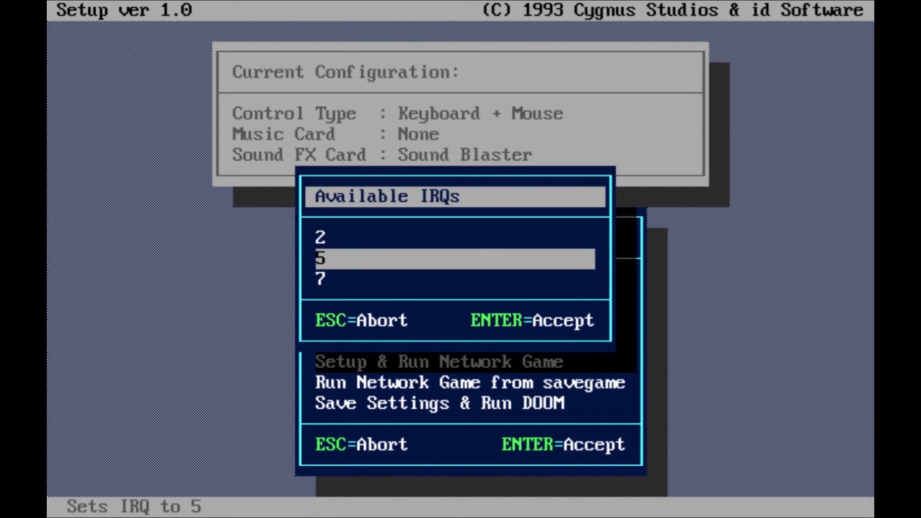
pyautogui.press('Return')
pyautogui.press('Return')
pyautogui.press('Down')
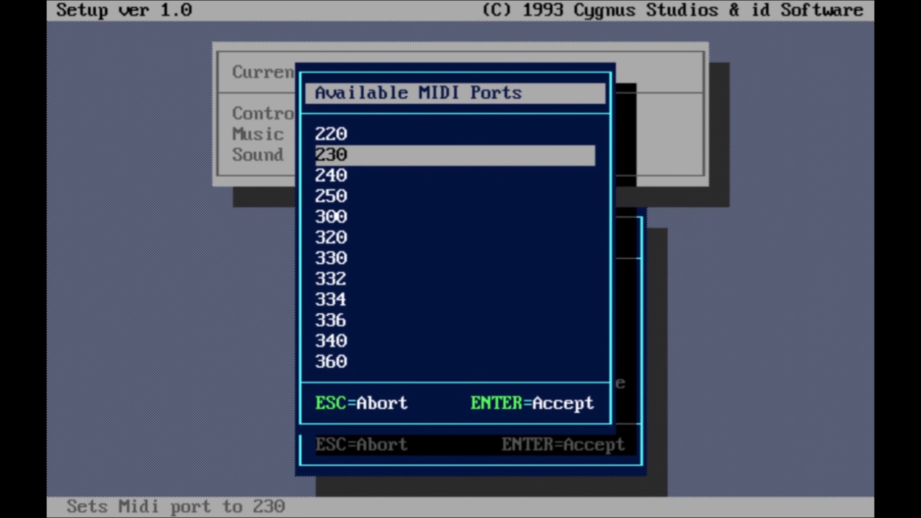
pyautogui.press('Down')
pyautogui.press('Down')
pyautogui.press('Down')
pyautogui.press('Down')
pyautogui.press('Down')
pyautogui.press('Return')
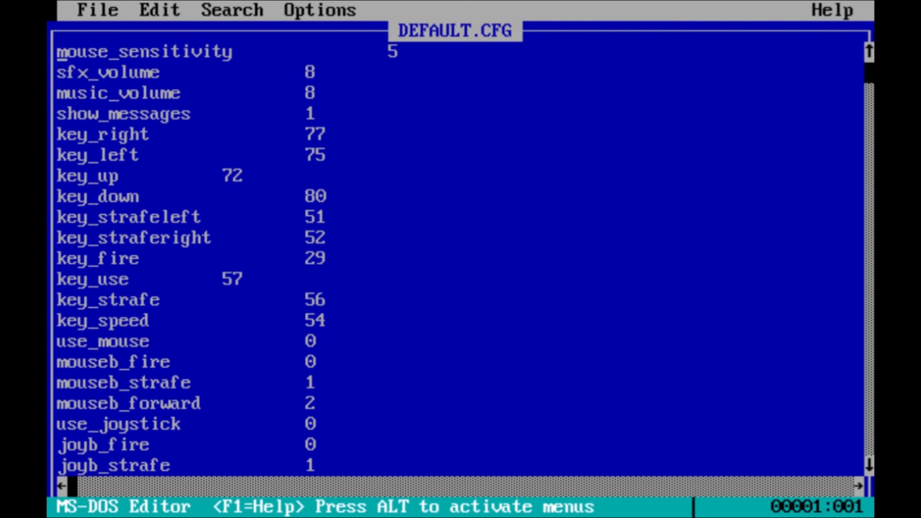
# Step: Browse DEFAULT.CFG settings in MS-DOS Editor and reach the save command in the File menu
pyautogui.press('Down')
pyautogui.press('Down')
pyautogui.press('Down')
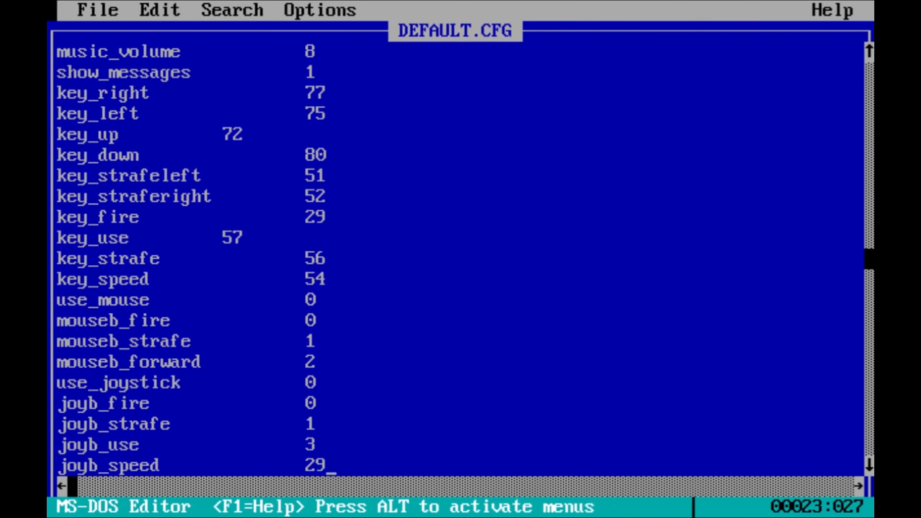
pyautogui.hotkey('alt', 'f')
pyautogui.press('Down')
pyautogui.press('Down')
pyautogui.press('Up')
pyautogui.press('Up')
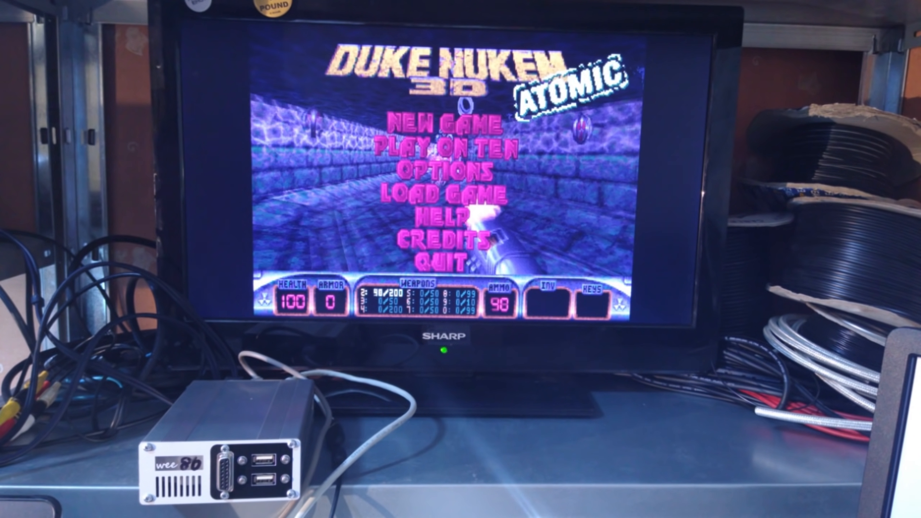
# Step: Enter Duke Nukem 3D's episode menu, then start a Planet X3 game and bring up its options menu
pyautogui.press('Return')
pyautogui.press('Return')
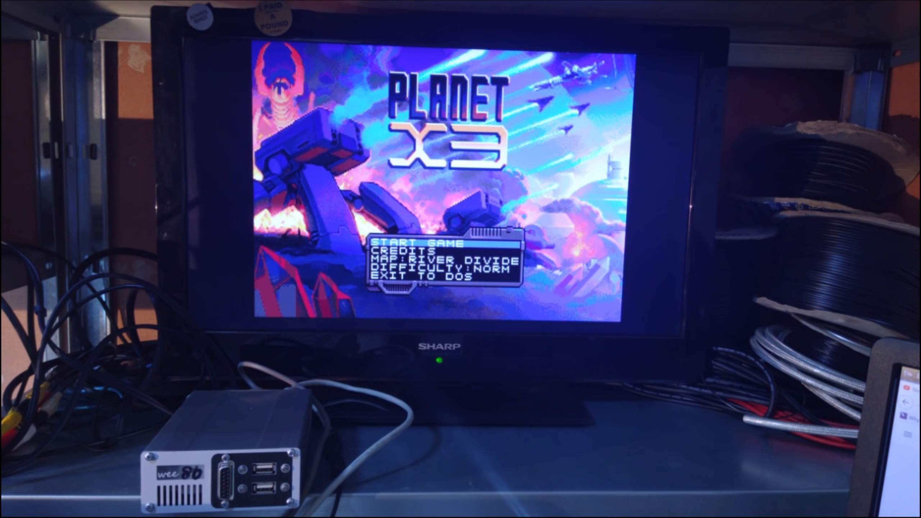
pyautogui.press('Return')
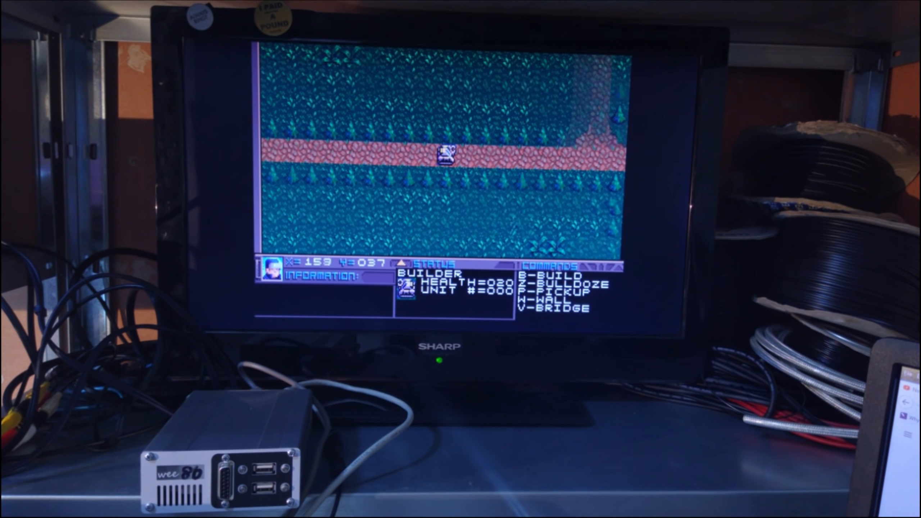
pyautogui.press('Right')
pyautogui.press('Right')
pyautogui.press('Right')
pyautogui.press('Escape')
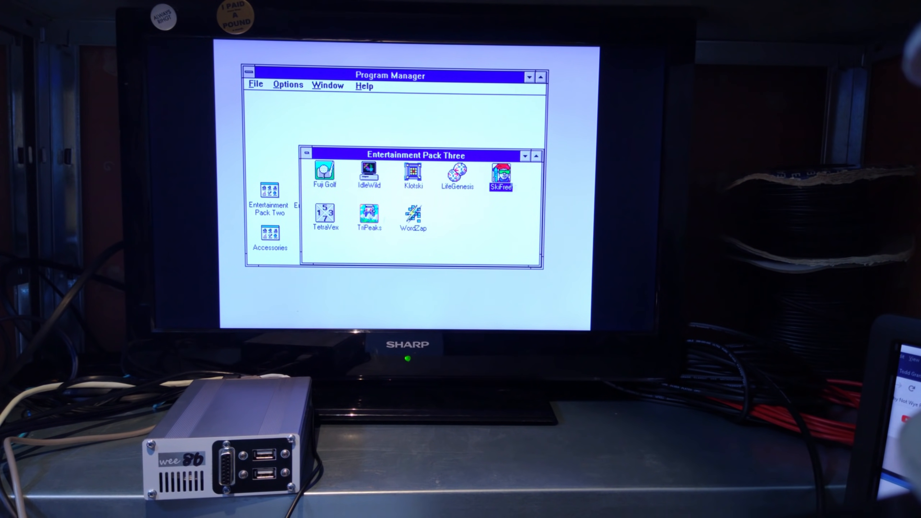
# Step: Launch SkiFree from Entertainment Pack Three, then confirm the WEP setup to start copying files to C:\WEP
pyautogui.doubleClick(502, 176)
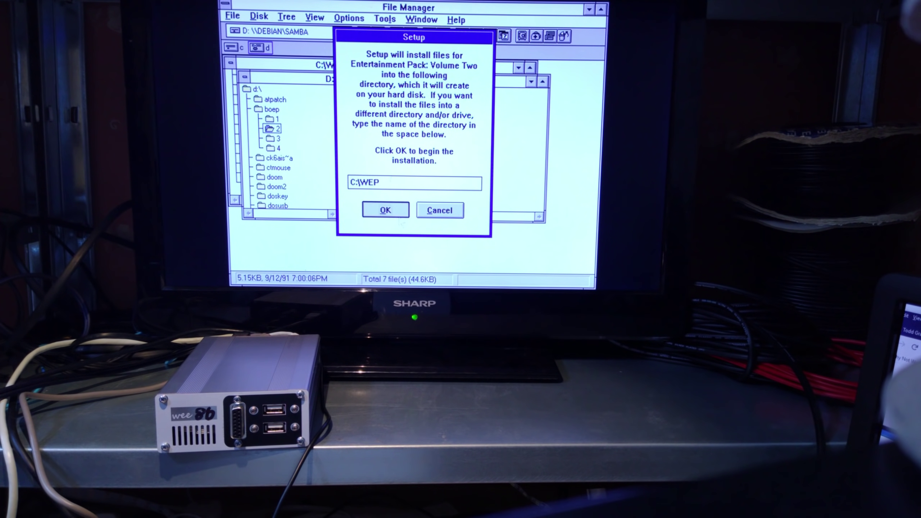
pyautogui.press('Return')
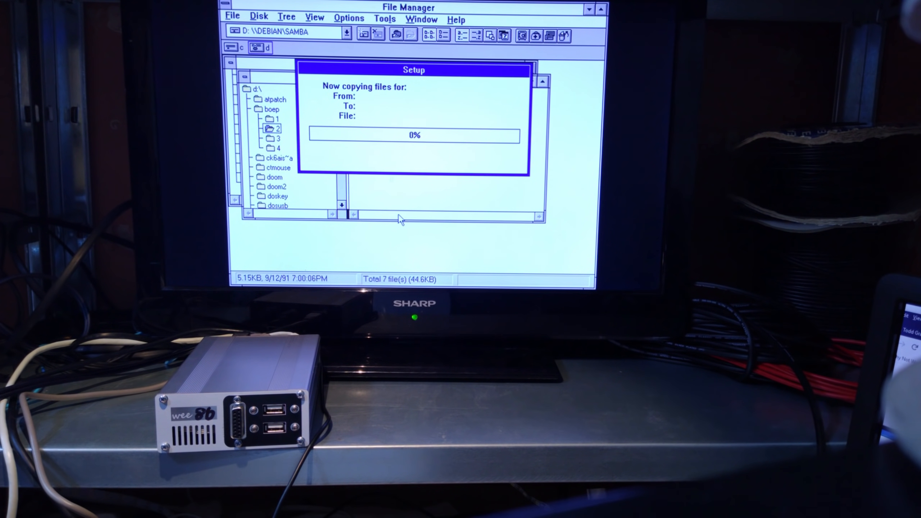